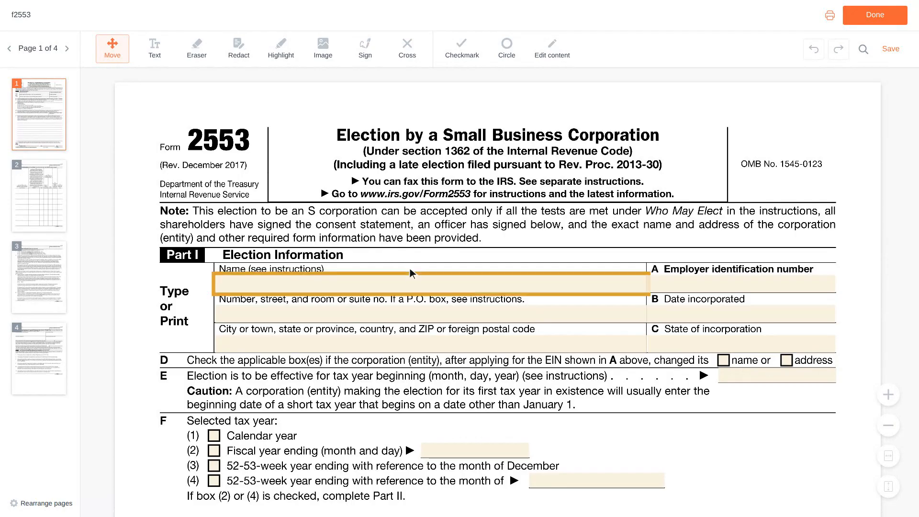
# Fill in the corporation's name and its employer identification number in Part I of Form 2553
pyautogui.click(433, 285)
pyautogui.write('Ann')
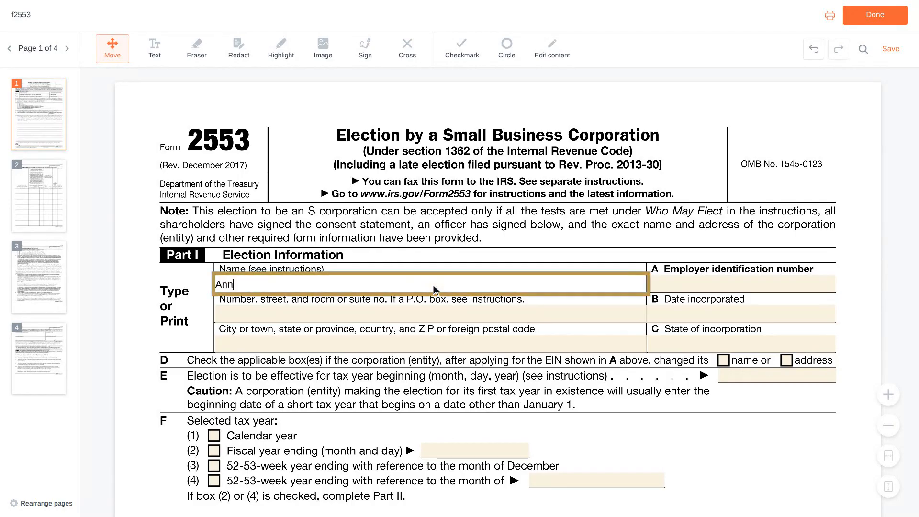
pyautogui.write('a Baker Designs')
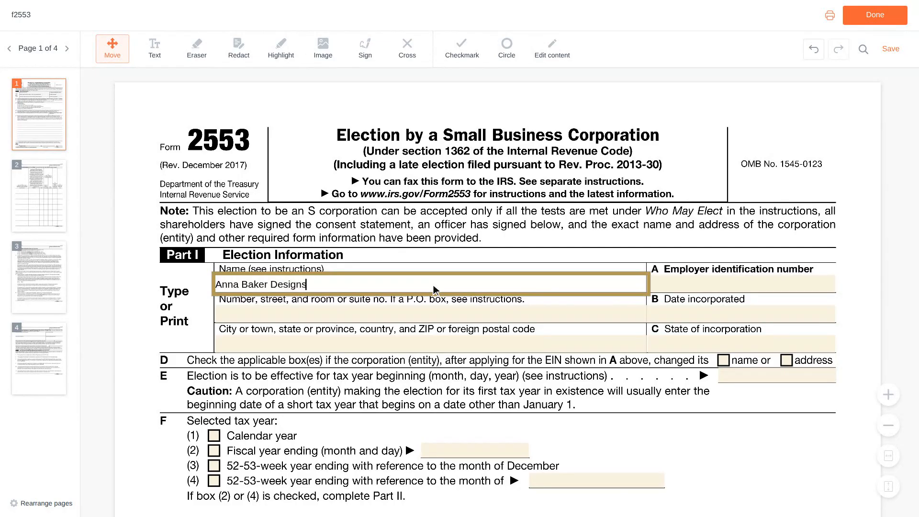
pyautogui.write(' Inc')
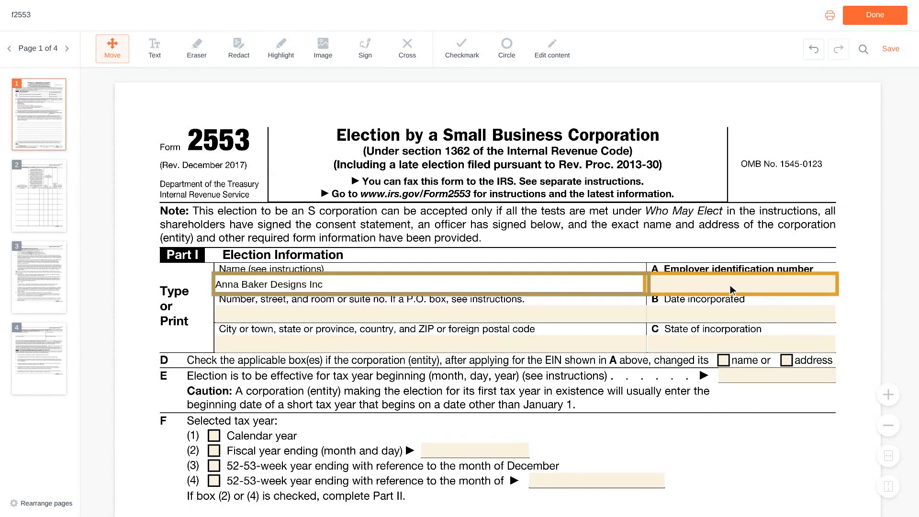
pyautogui.click(741, 285)
pyautogui.write('12-3')
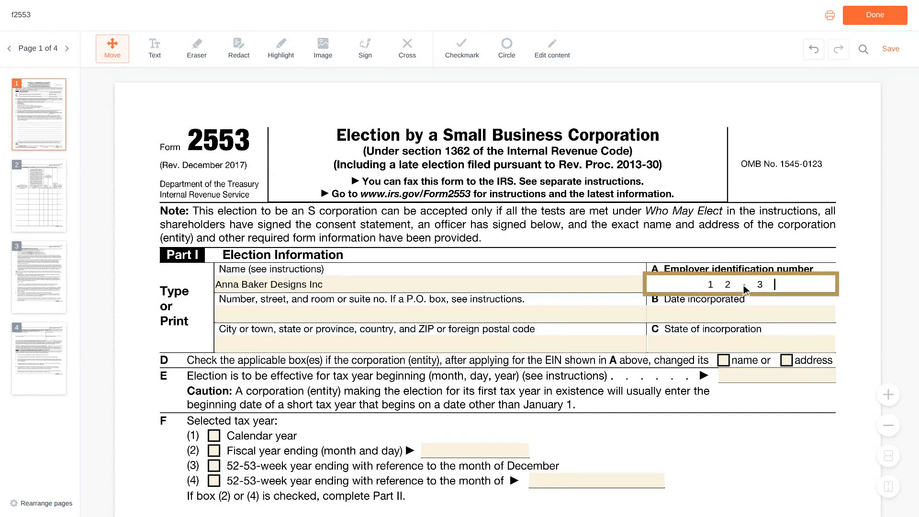
pyautogui.write('456789')
# Enter the corporation's street address and set the date incorporated to 01/01/2025
pyautogui.scroll(-1, 743, 285)
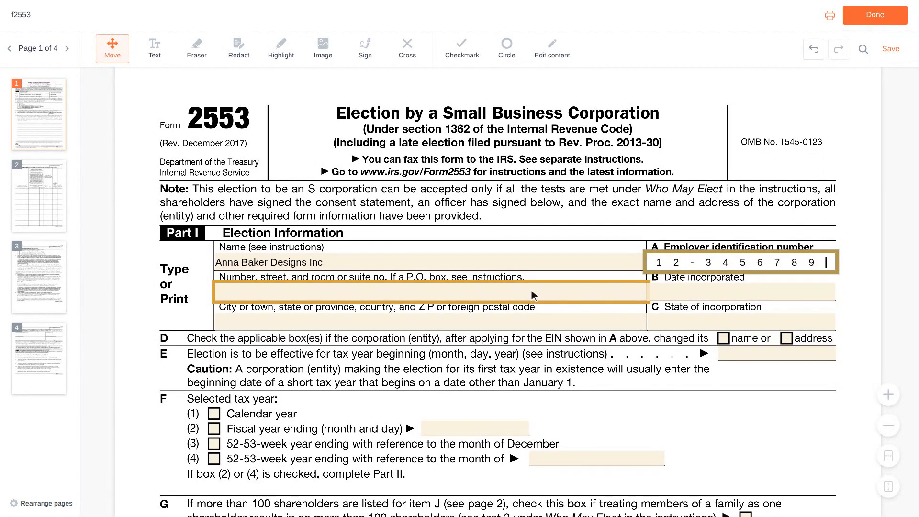
pyautogui.click(433, 293)
pyautogui.write('123 M')
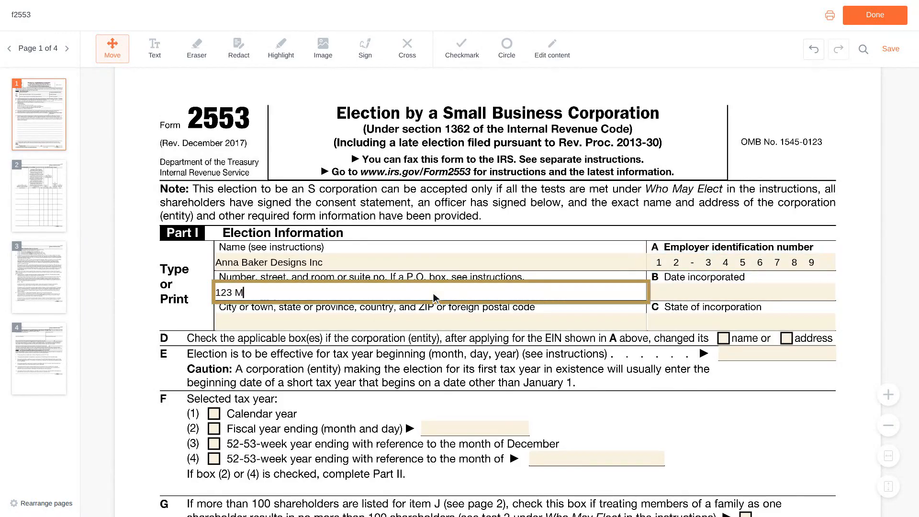
pyautogui.write('ain Street')
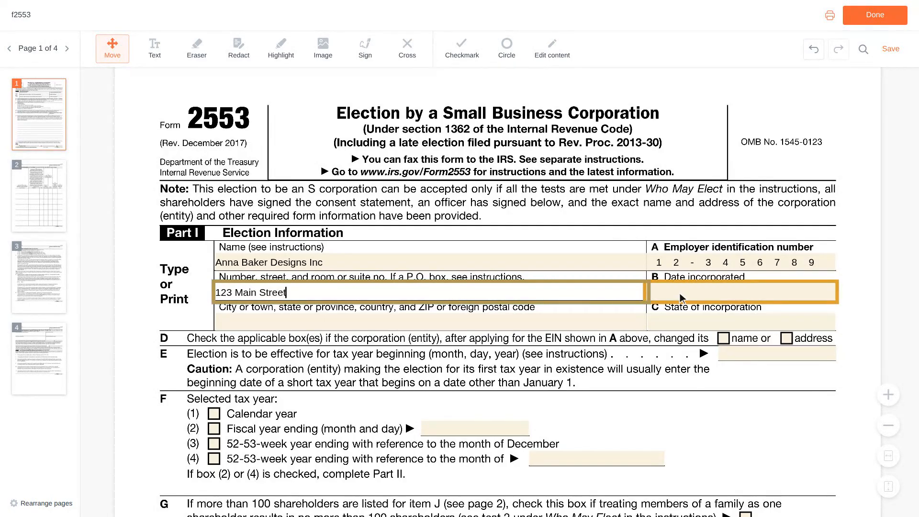
pyautogui.click(741, 293)
pyautogui.write('01/01/2025')
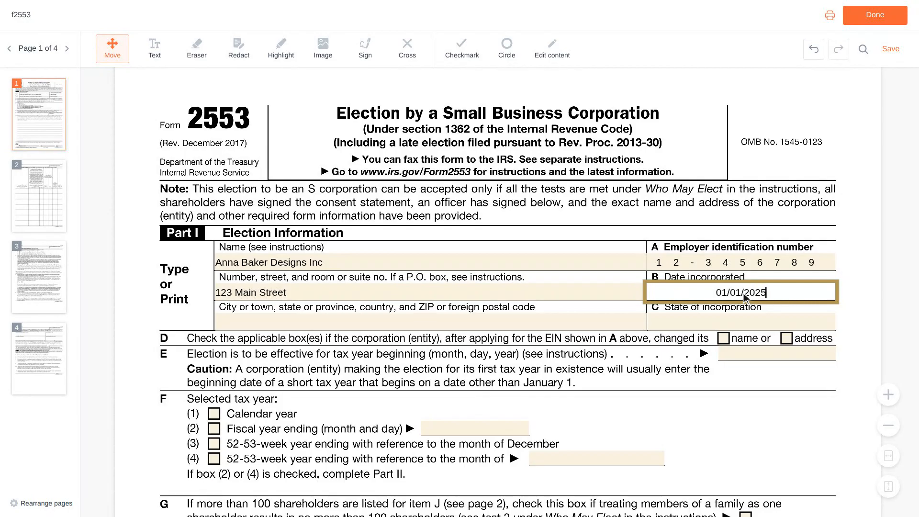
# Fill in the corporation's city, state and ZIP code, and enter TX as the state of incorporation
pyautogui.scroll(-1, 744, 296)
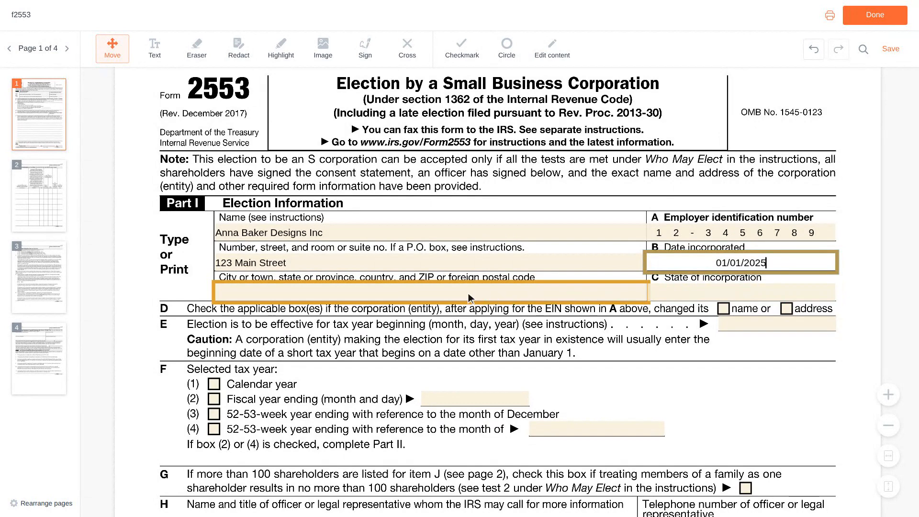
pyautogui.click(434, 294)
pyautogui.write('Au')
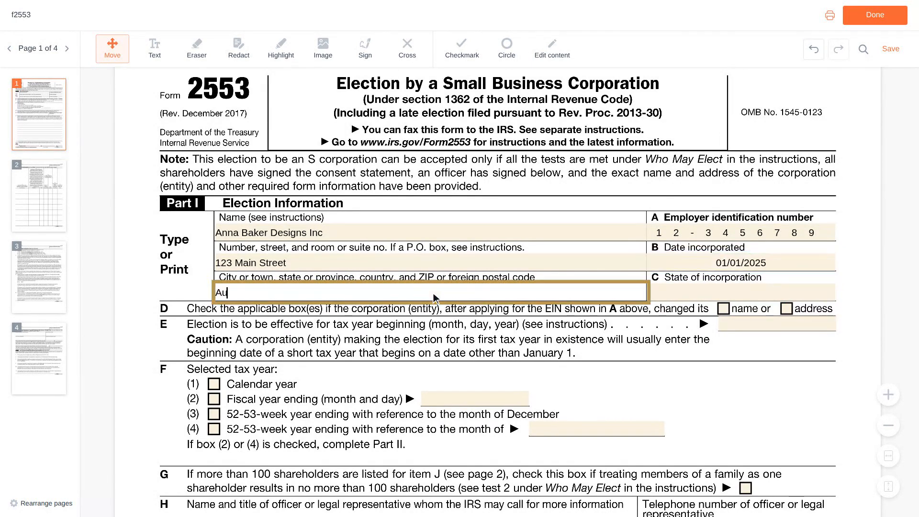
pyautogui.write('stin, TX 78701')
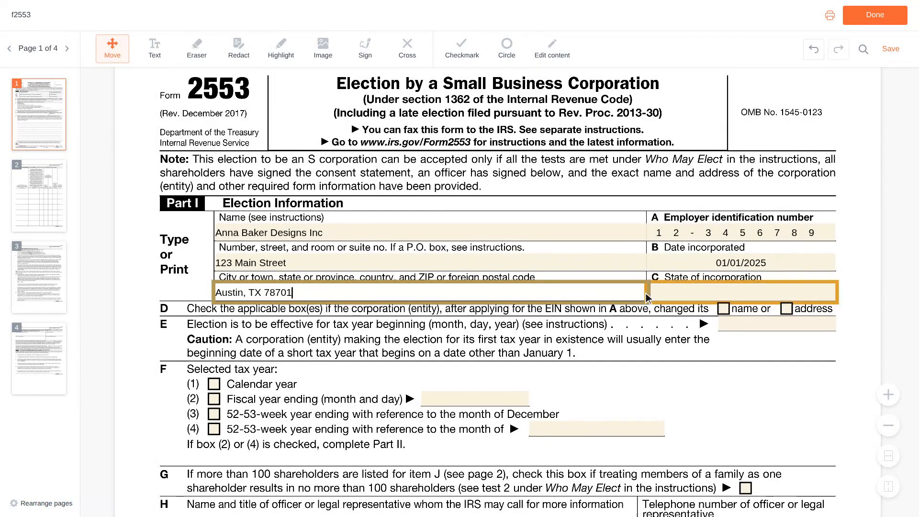
pyautogui.click(742, 293)
pyautogui.write('TX')
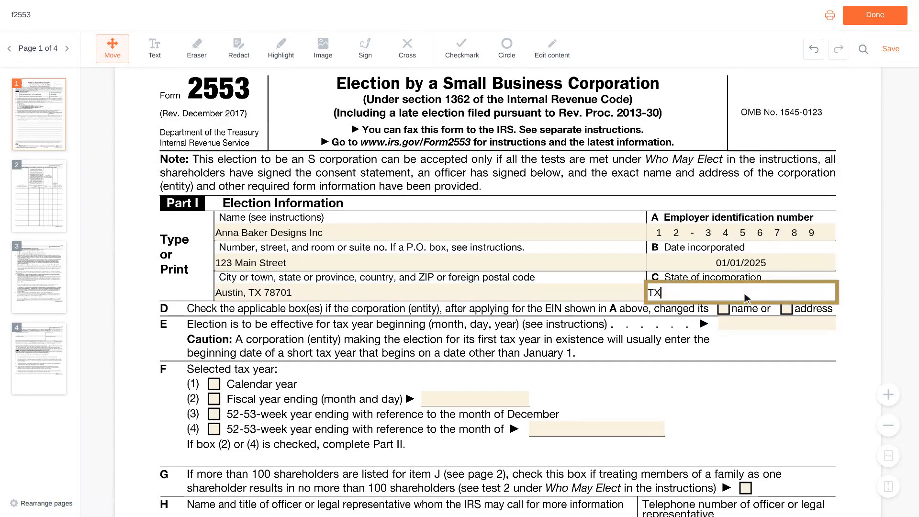
# Set the election's effective date in item E to 01/01/2025 and select Calendar year as the tax year in item F
pyautogui.scroll(-1, 744, 296)
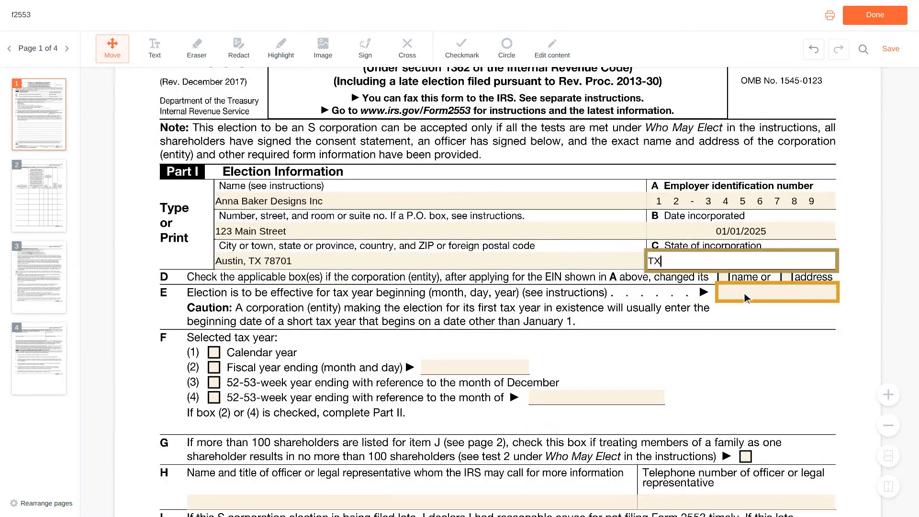
pyautogui.click(778, 293)
pyautogui.write('01/01/2025')
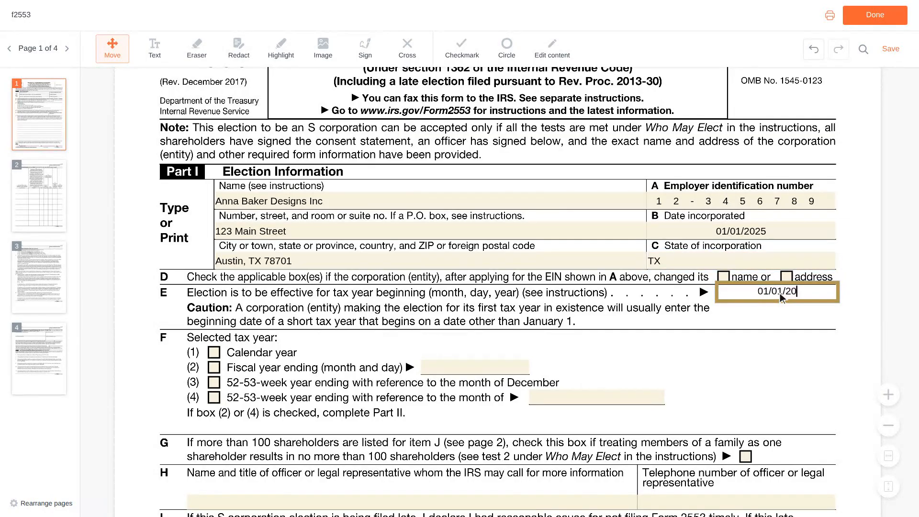
pyautogui.scroll(-1, 782, 298)
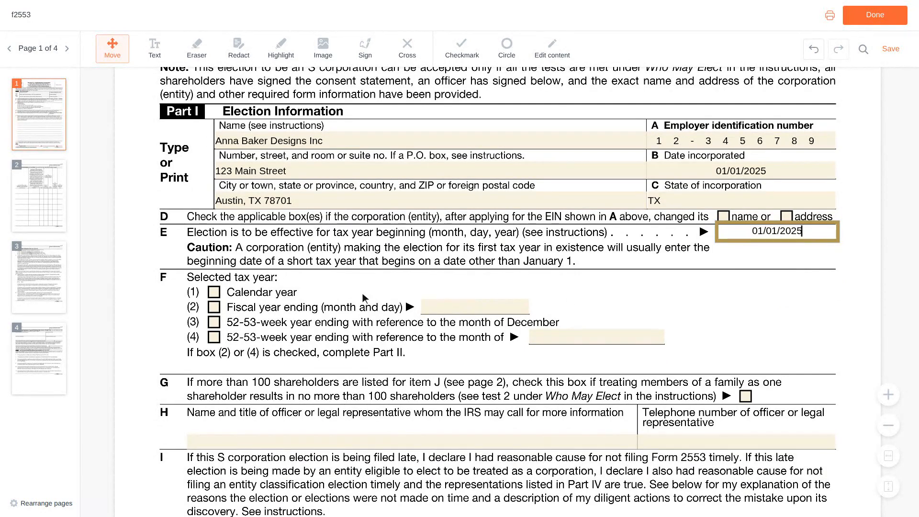
pyautogui.click(215, 292)
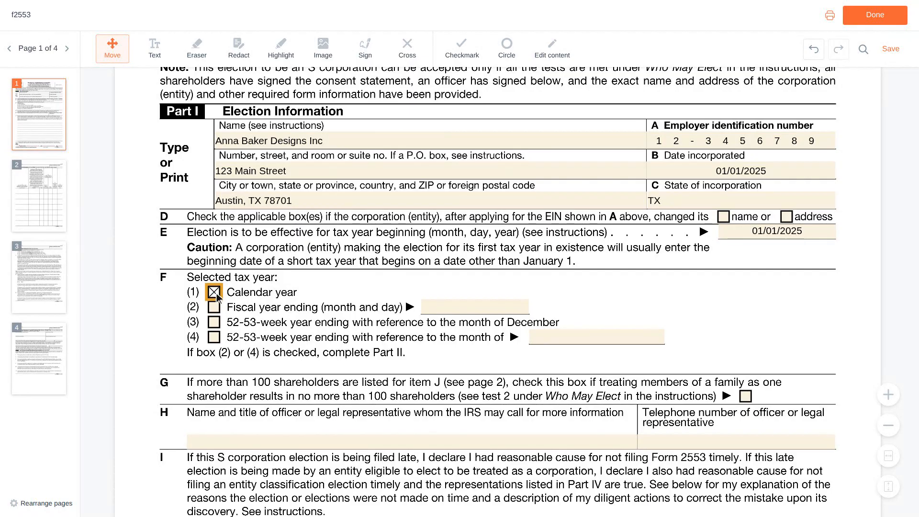
# Complete item H with the officer's full name, the title President and the officer's telephone number
pyautogui.scroll(-3, 216, 297)
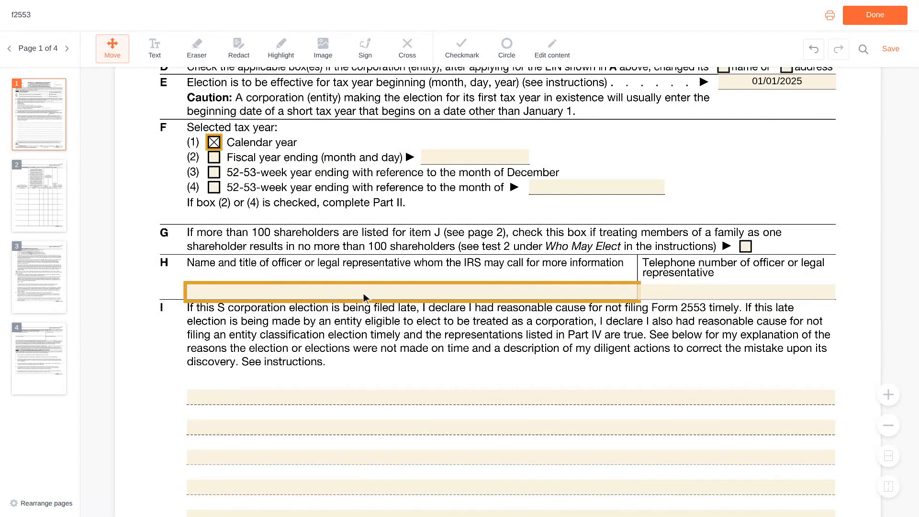
pyautogui.click(415, 293)
pyautogui.write('Anna Ba')
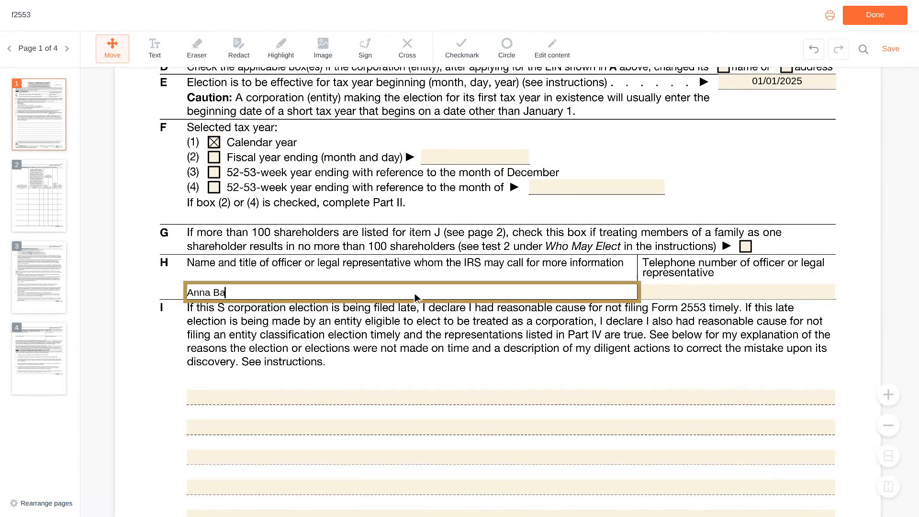
pyautogui.write('ker, President')
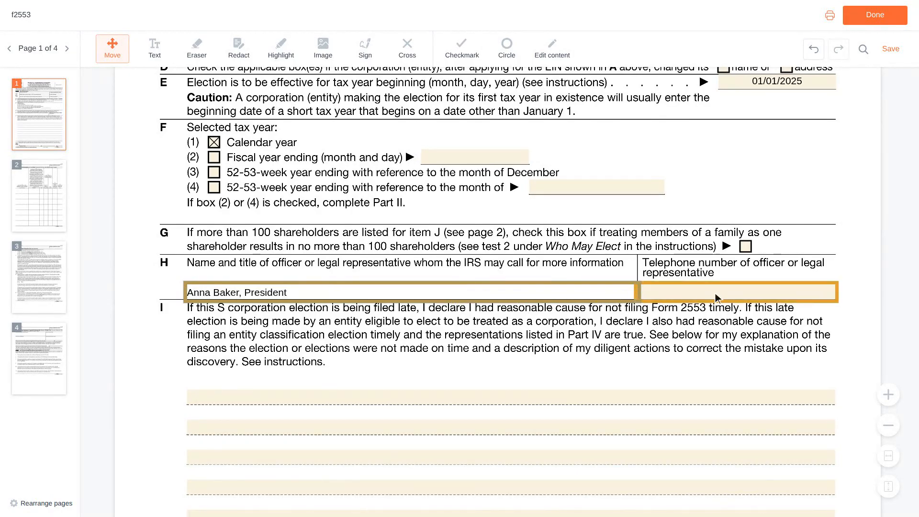
pyautogui.click(737, 292)
pyautogui.write('(512) 555-0123')
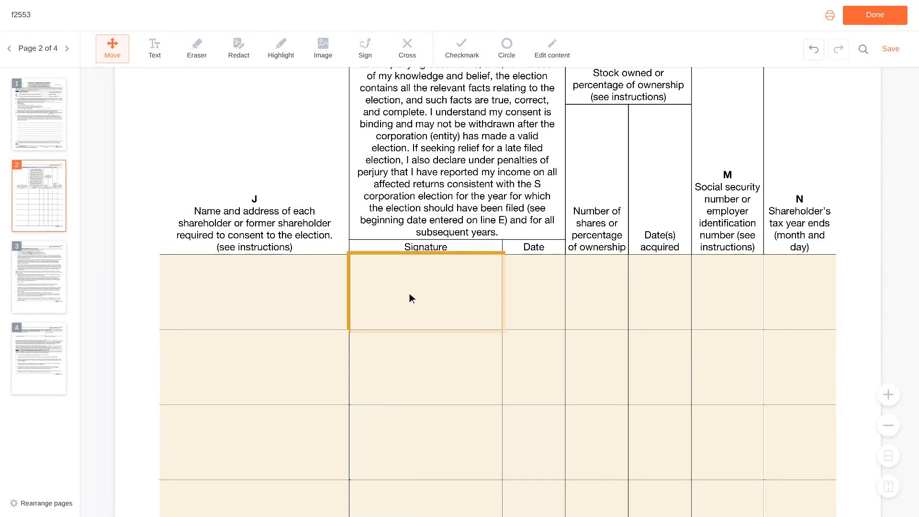
# Enter the shareholder's full name and postal address in the first row of column J on page 2
pyautogui.click(257, 294)
pyautogui.write('Anna Ba')
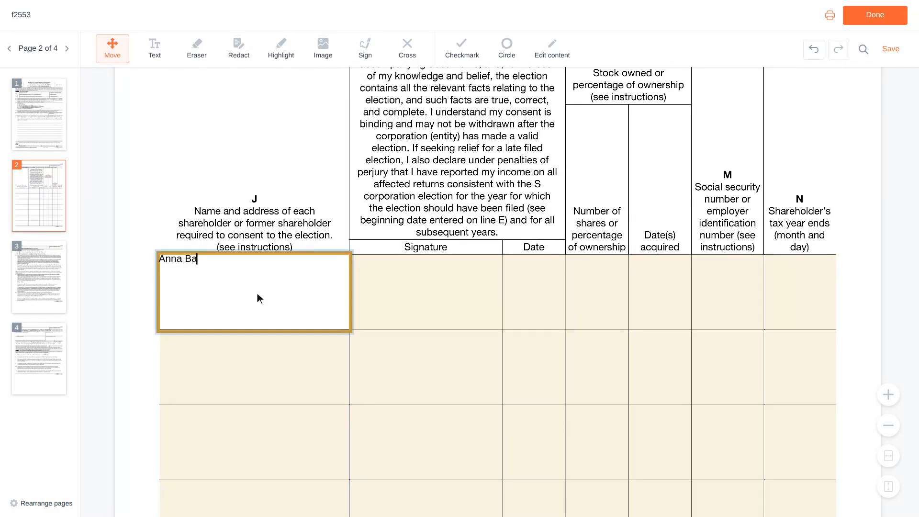
pyautogui.write('ker, 123 Main Str')
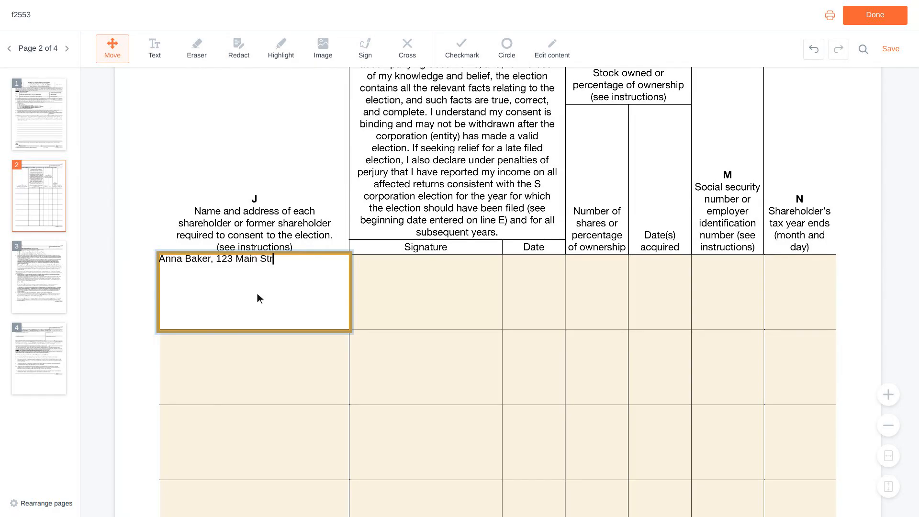
pyautogui.write('eet, Austi')
pyautogui.write('n')
pyautogui.write('78701')
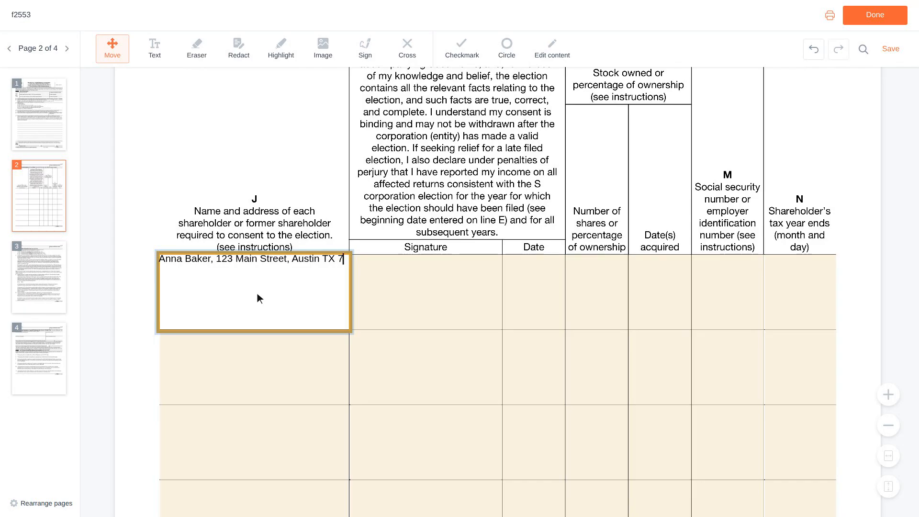